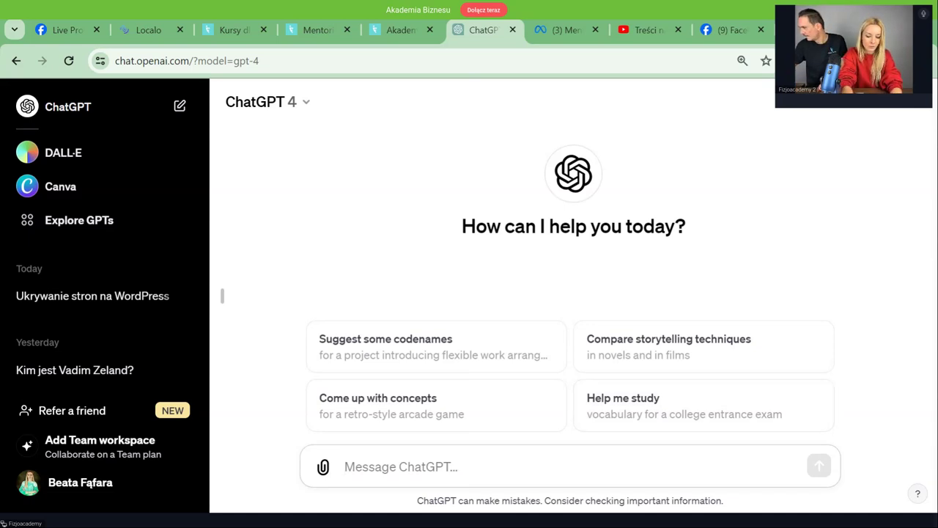
# Submit the prompt "Wygeneruj mi 5 pomysłów na posty FB dla gabinetu Rehabilitacji w Katowicach".
pyautogui.write('Wygeneruj mi 5 pomysłów na posty FB')
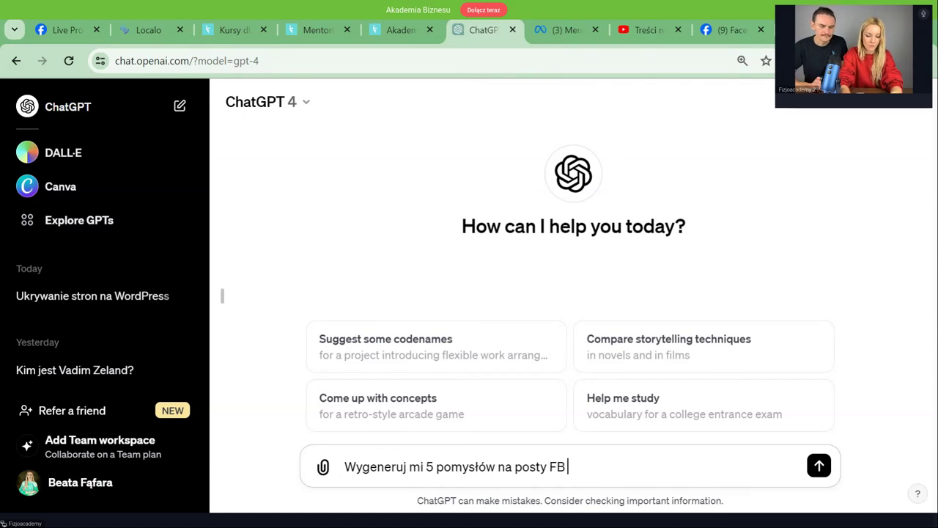
pyautogui.write('dla gabinet')
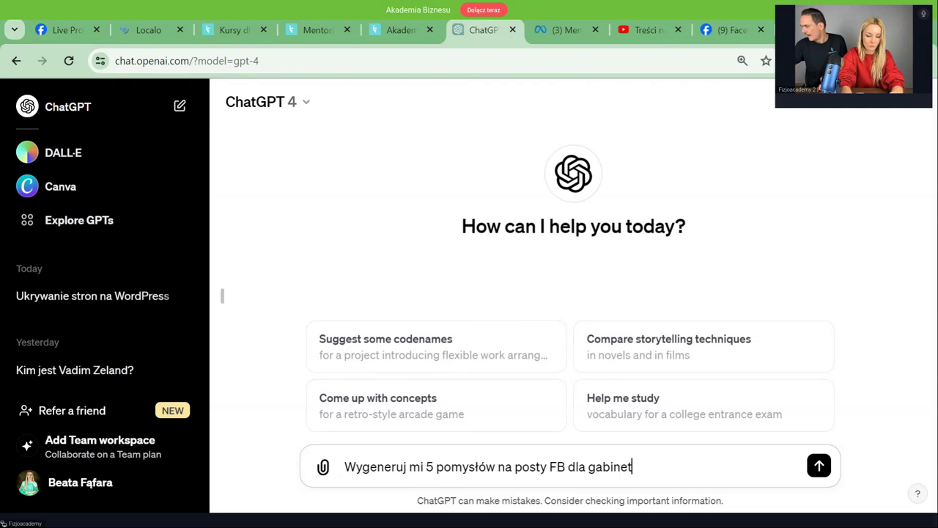
pyautogui.write('u Rehabilitac')
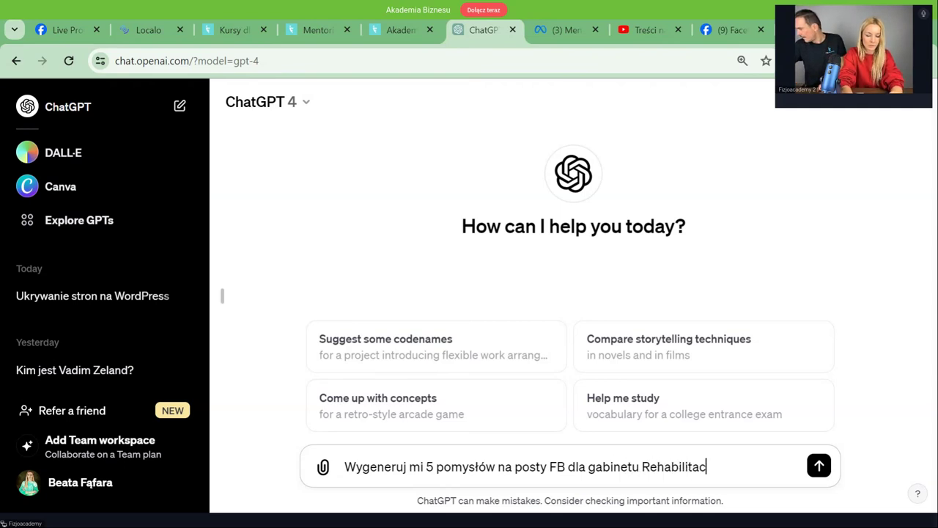
pyautogui.write('ji w Katowicach')
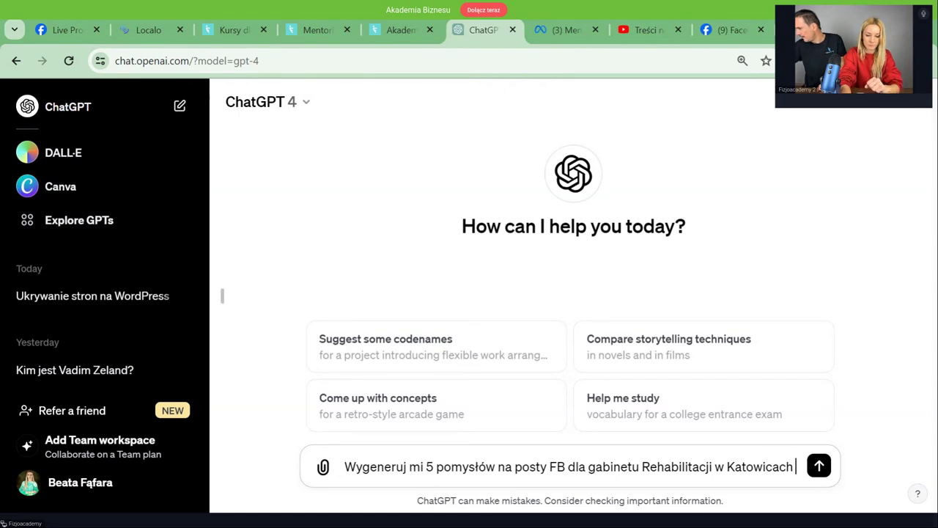
pyautogui.press('Return')
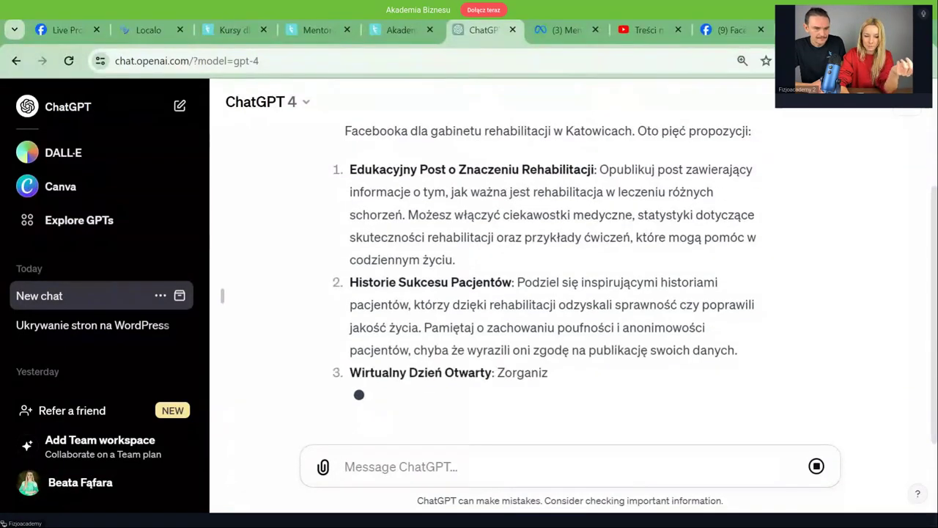
# Stop the answer being generated and submit the follow-up "daj mi konkretny pomysł na tytuł posta".
pyautogui.click(820, 469)
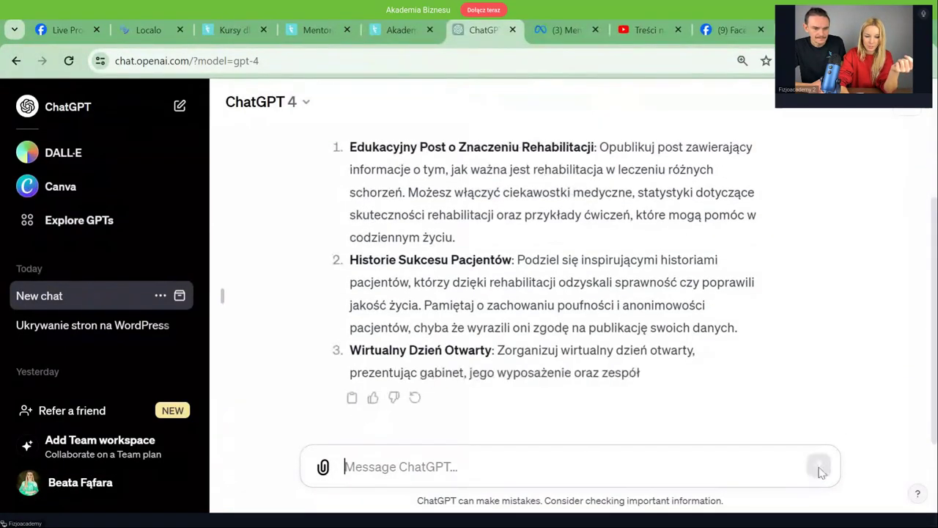
pyautogui.write('daj mi konkretny')
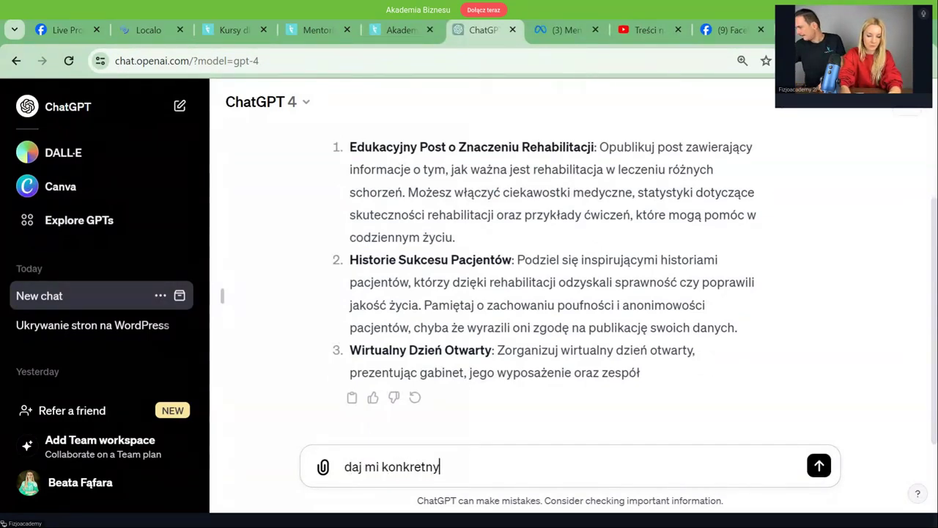
pyautogui.write(' pomysł na ')
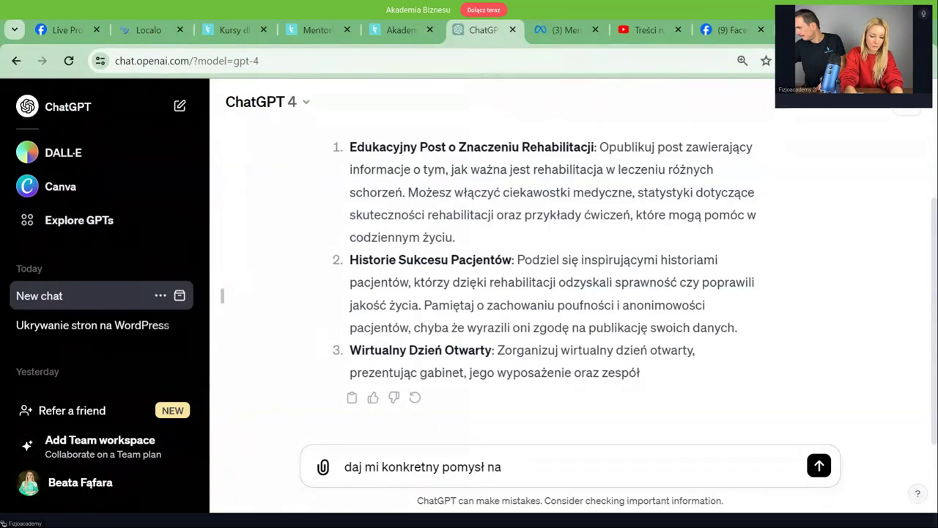
pyautogui.write('tytuł posta')
pyautogui.press('Return')
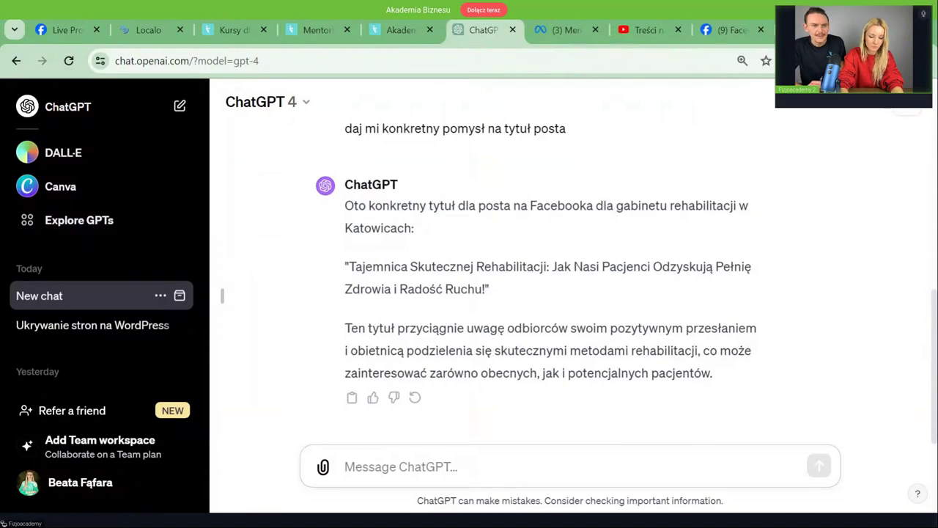
# Submit the follow-up request "potrzebuję pomysły na posty edukacyjne np o rehabilitacji kręgosłupa".
pyautogui.write('pomy')
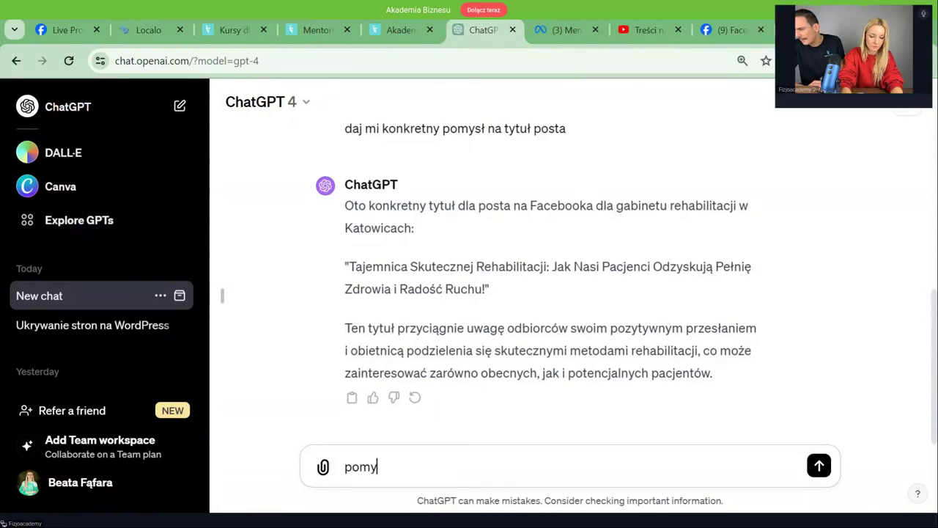
pyautogui.press('BackSpace')
pyautogui.press('BackSpace')
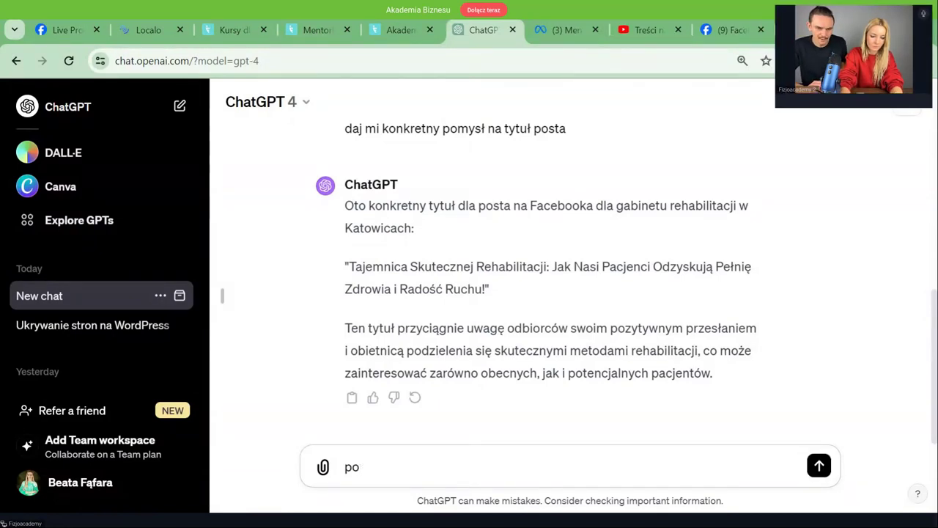
pyautogui.write('trzebuję pomysły ')
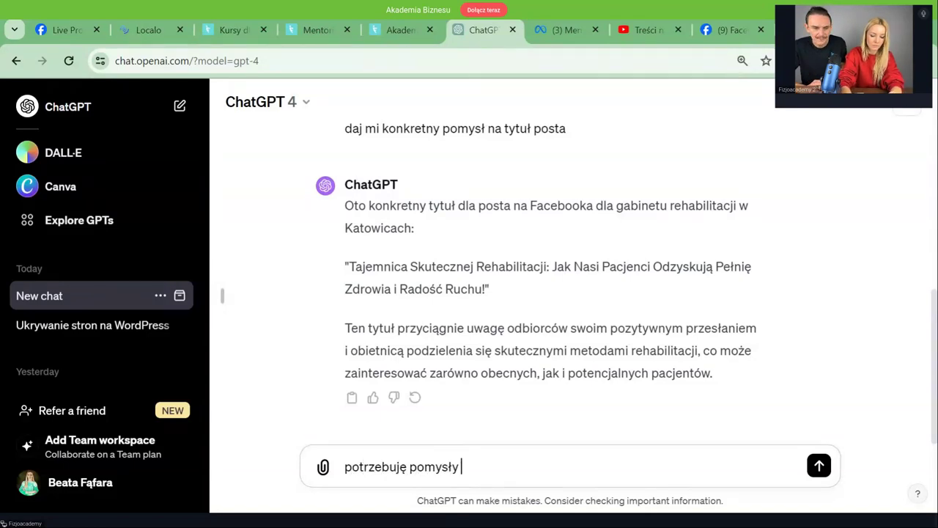
pyautogui.write('na posty ed')
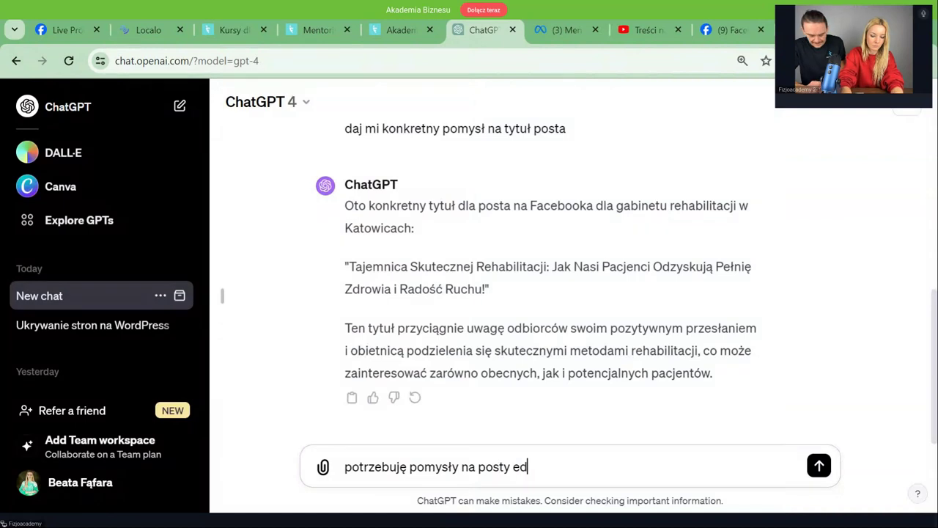
pyautogui.write('ukacyjne')
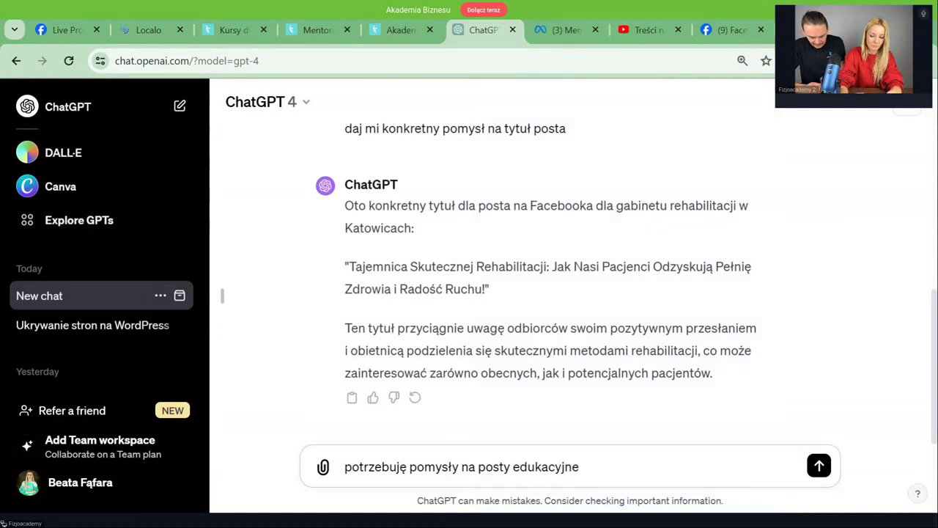
pyautogui.write(' np o reha')
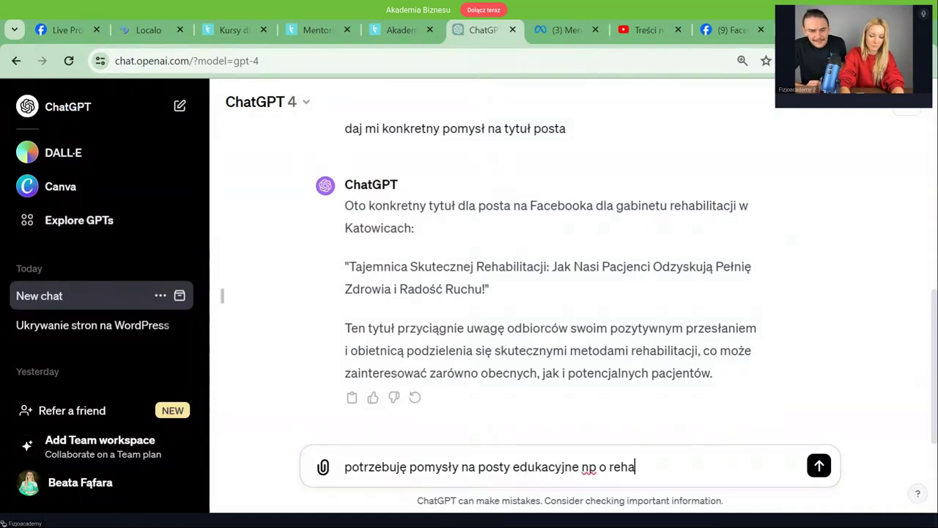
pyautogui.write('bilitacji kręgosłupa')
pyautogui.press('Return')
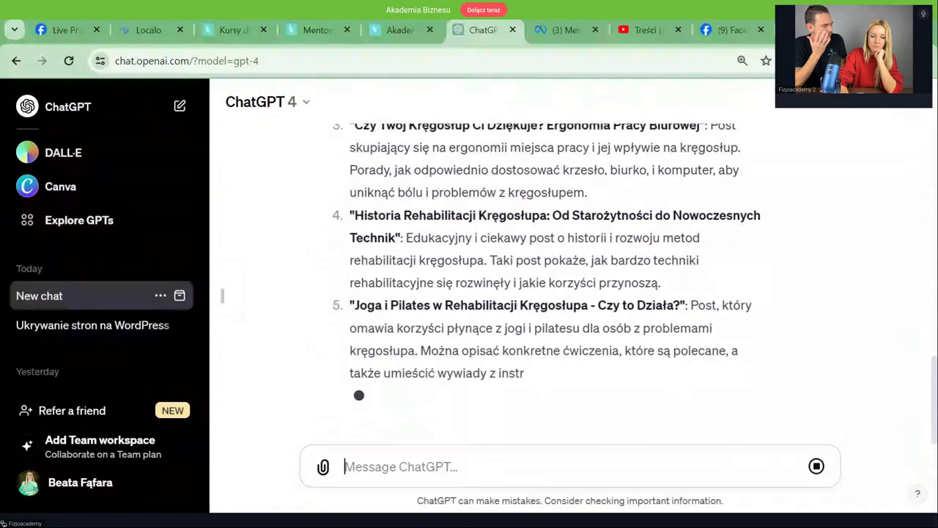
# Select the second suggested title, about the causes of back pain, and submit the request "Napisz mi post na ten temat".
pyautogui.scroll(2, 805, 299)
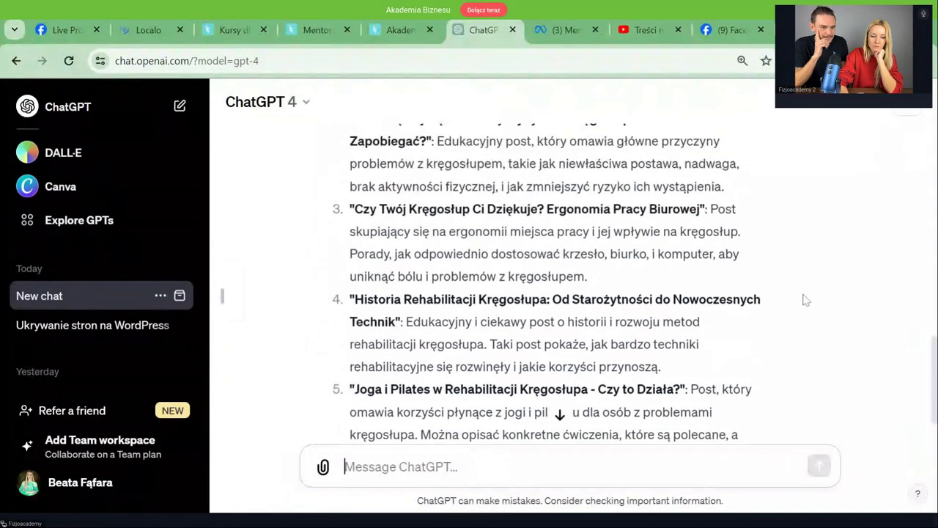
pyautogui.scroll(3, 806, 302)
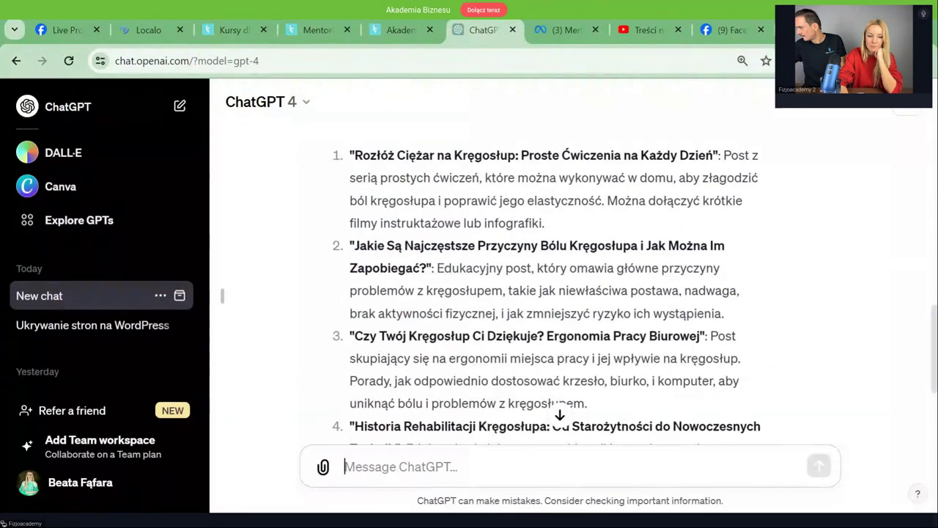
pyautogui.moveTo(352, 246); pyautogui.dragTo(426, 268)
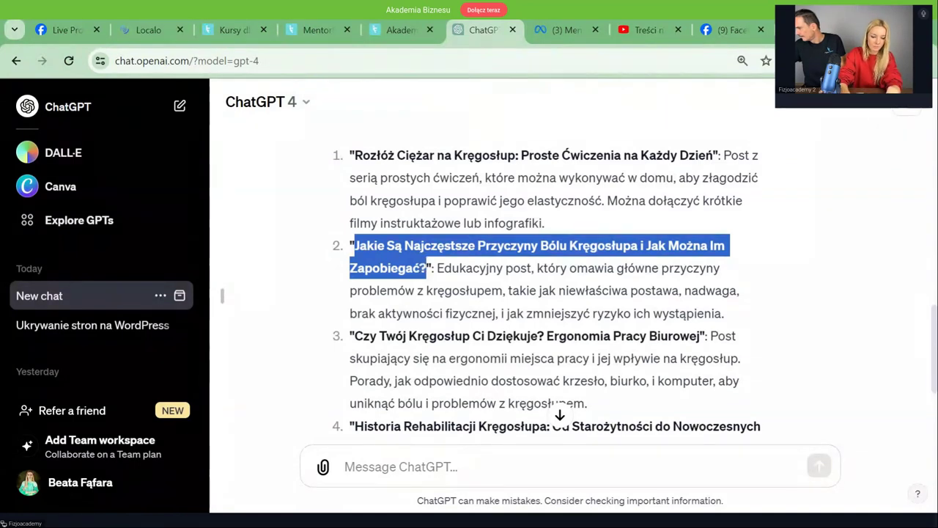
pyautogui.click(513, 466)
pyautogui.write('Napisz mi post')
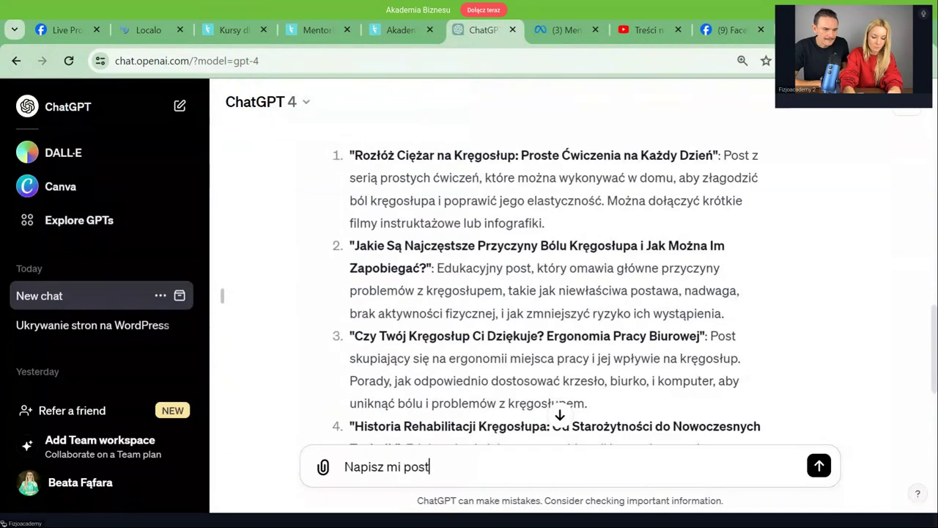
pyautogui.write(' o')
pyautogui.press('BackSpace')
pyautogui.write('na ten temat')
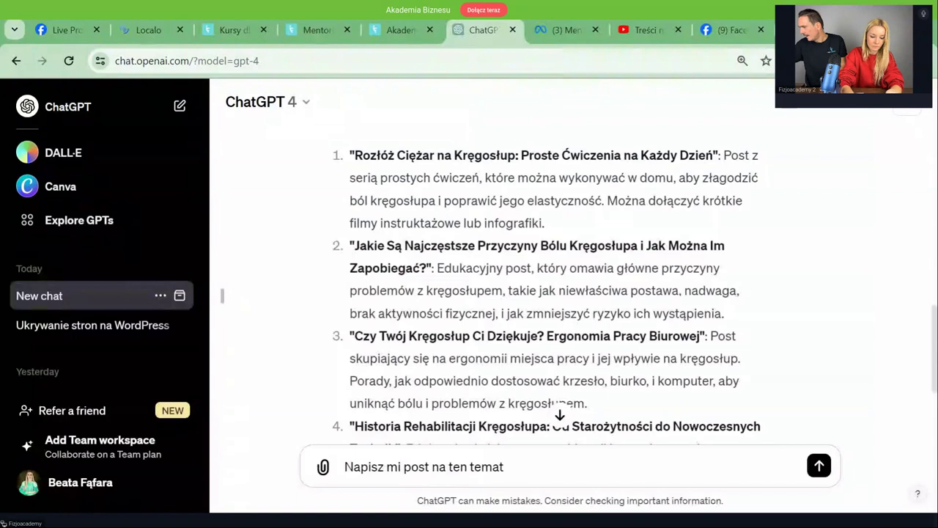
pyautogui.press('Return')
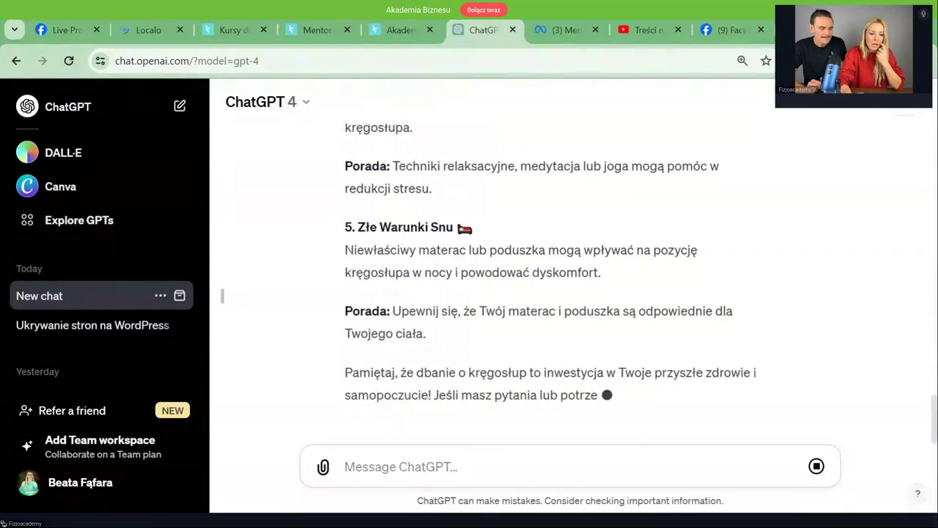
# Start a new chat in Plugins mode and view the list of available plugins without enabling any.
pyautogui.click(281, 106)
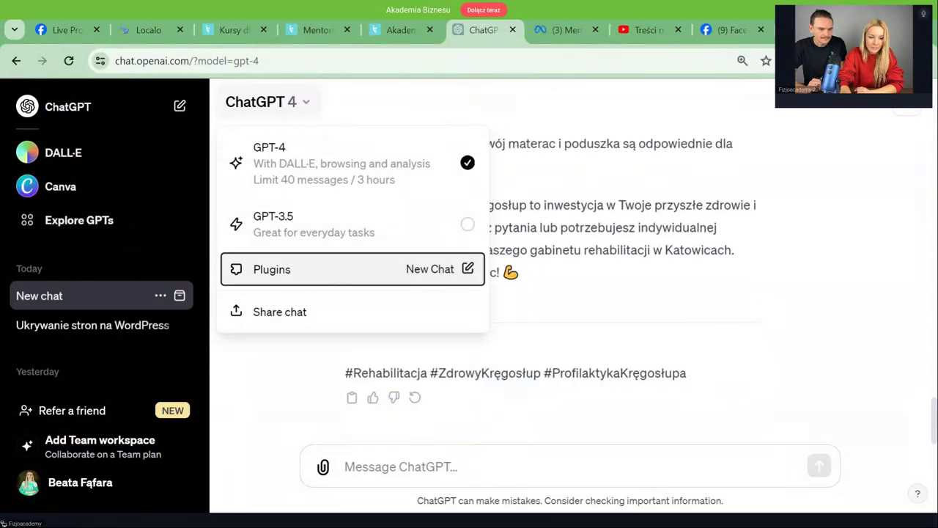
pyautogui.click(338, 272)
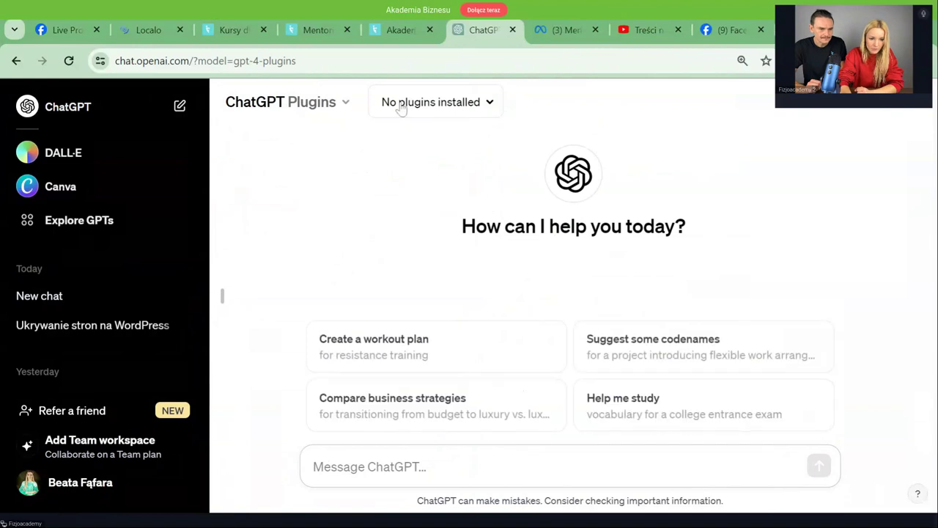
pyautogui.click(402, 108)
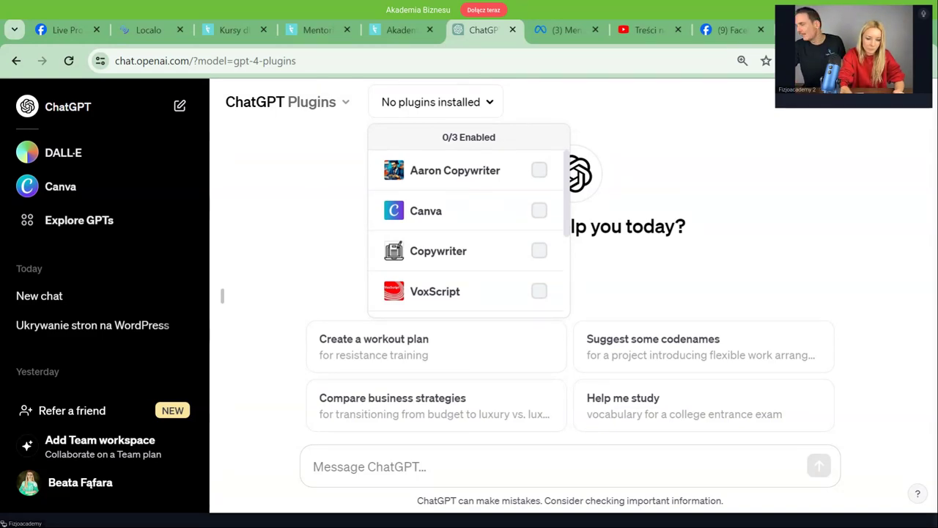
pyautogui.click(278, 217)
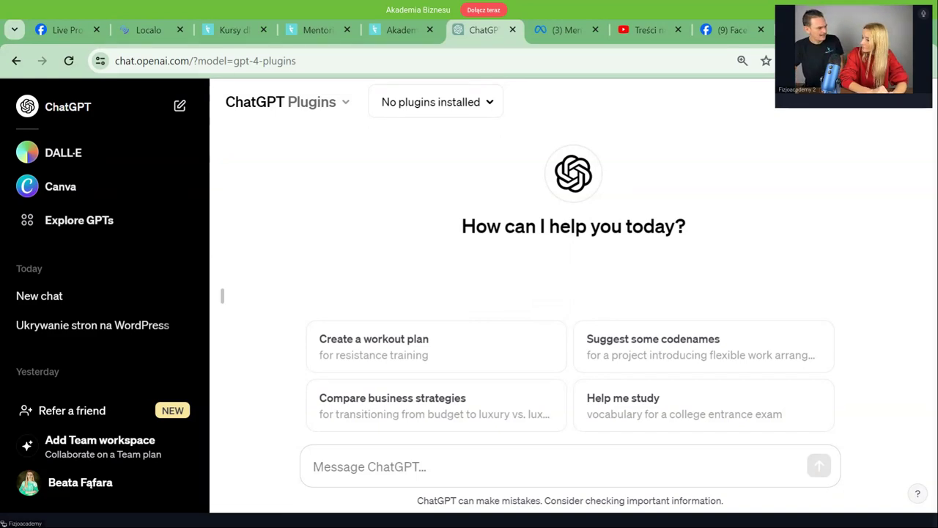
# Generate an image with DALL·E from the prompt "stwórz grafikę kota na kozetce w gabinecie rehabilitacji".
pyautogui.click(62, 163)
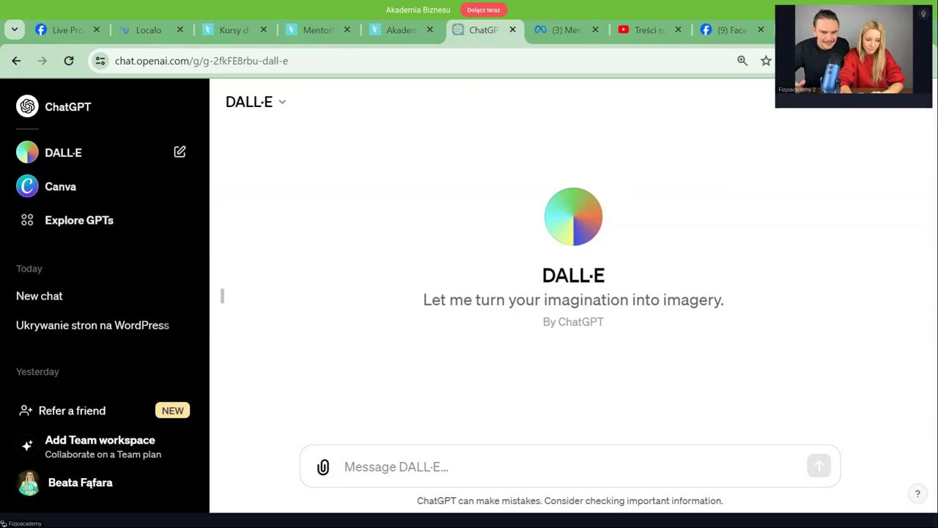
pyautogui.write('st')
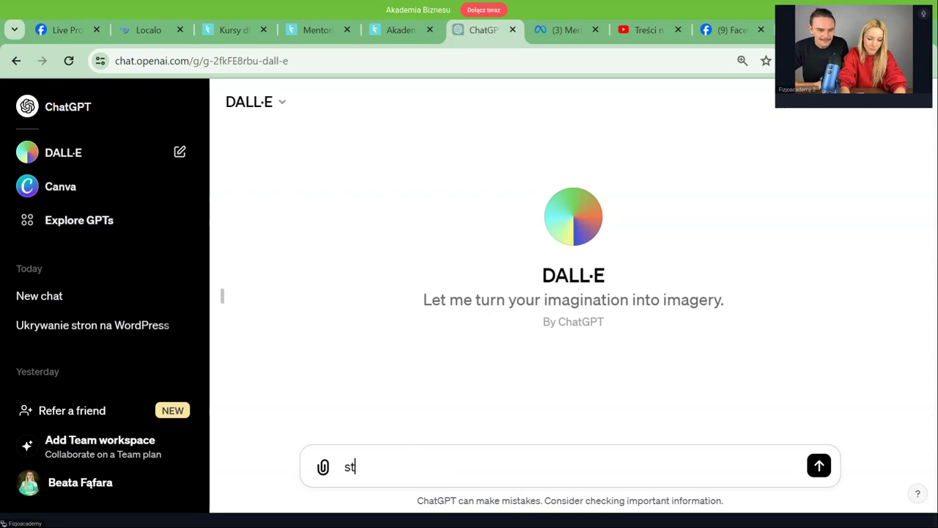
pyautogui.write('wórz grafik')
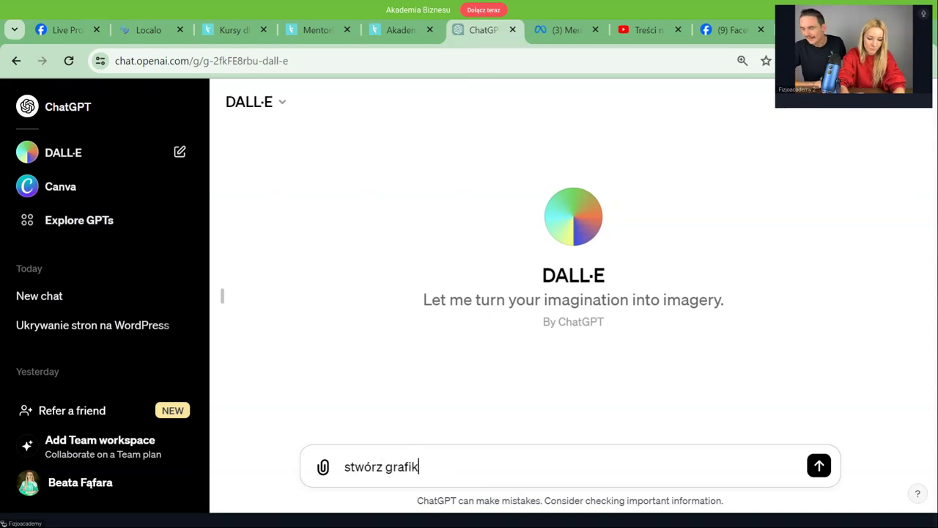
pyautogui.write('ę kota')
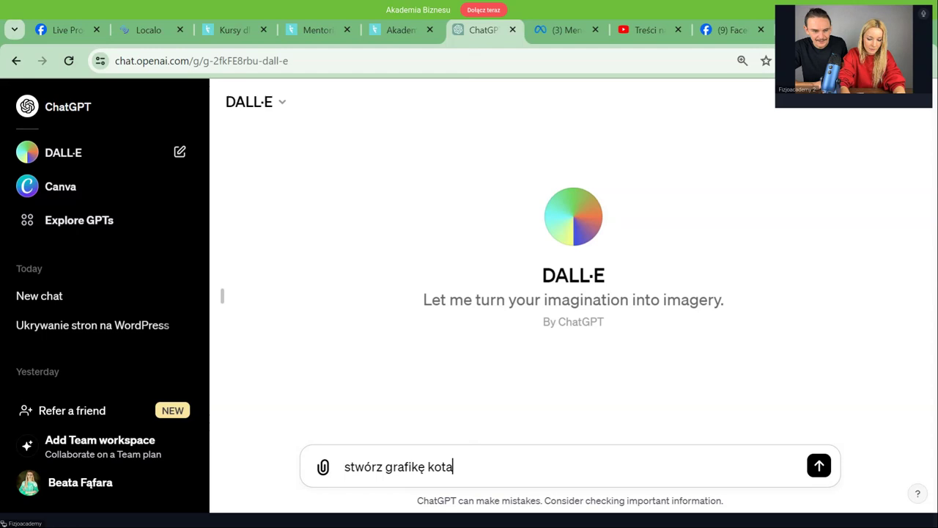
pyautogui.write(' na kozetce')
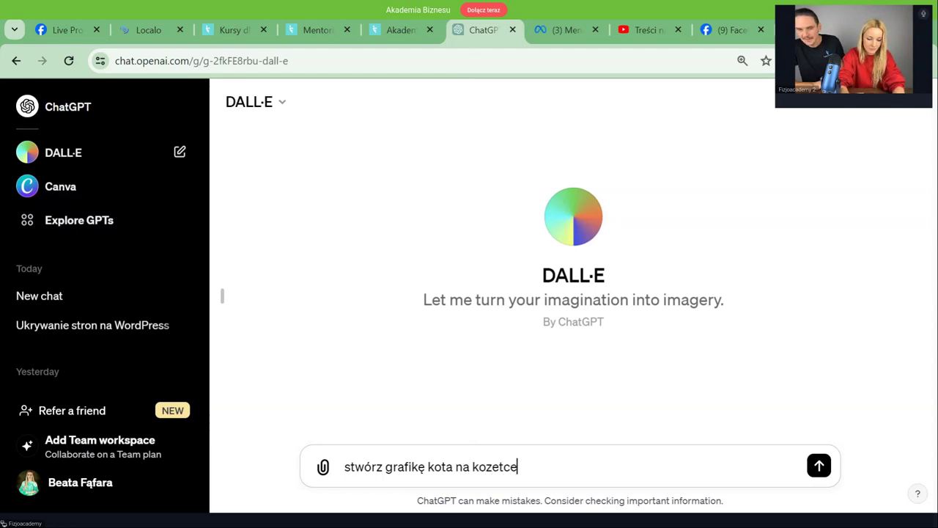
pyautogui.write(' w g')
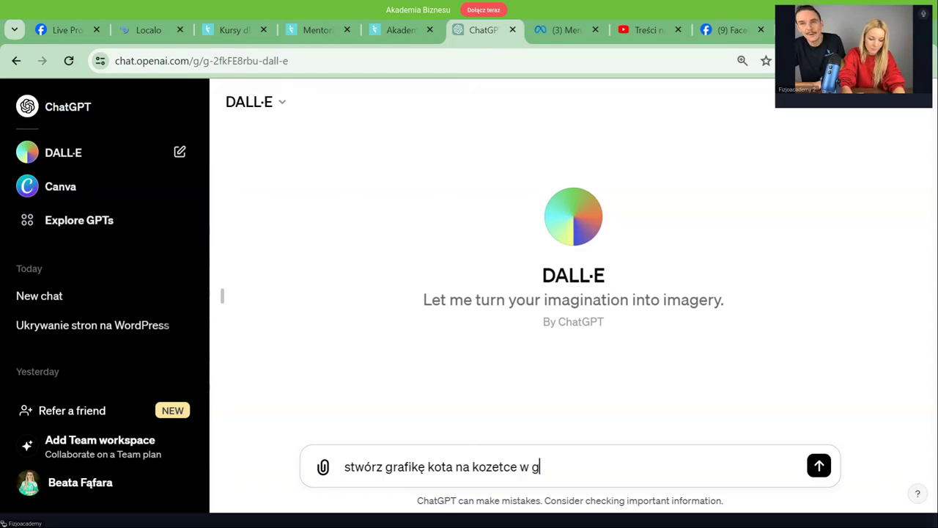
pyautogui.write('abinecie re')
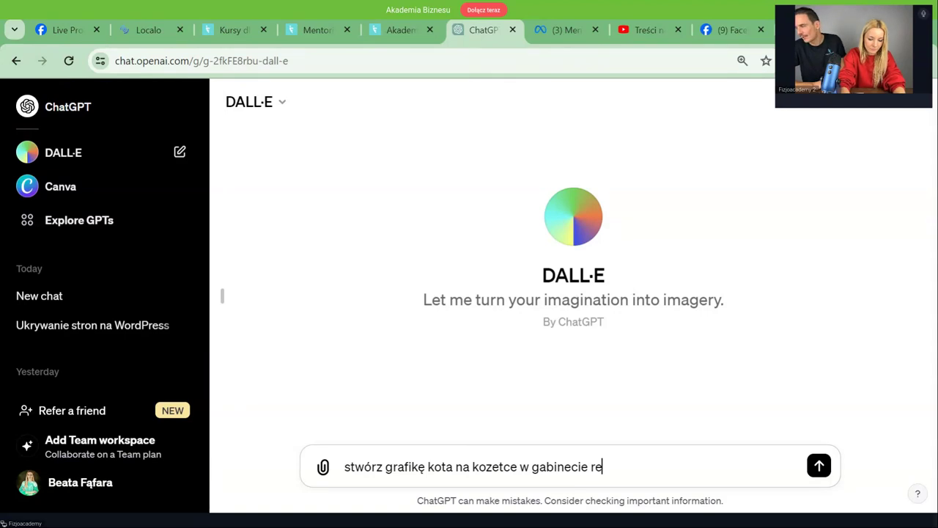
pyautogui.write('habilitacji')
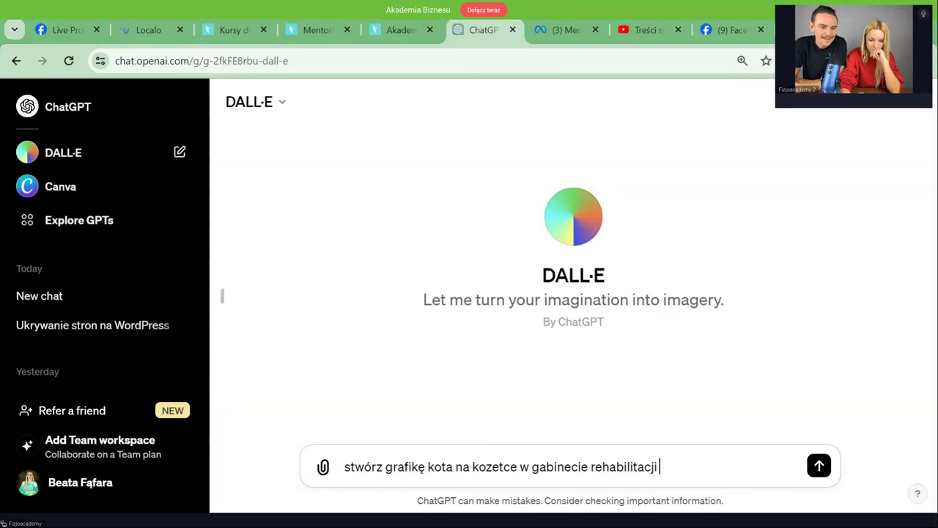
pyautogui.press('Return')
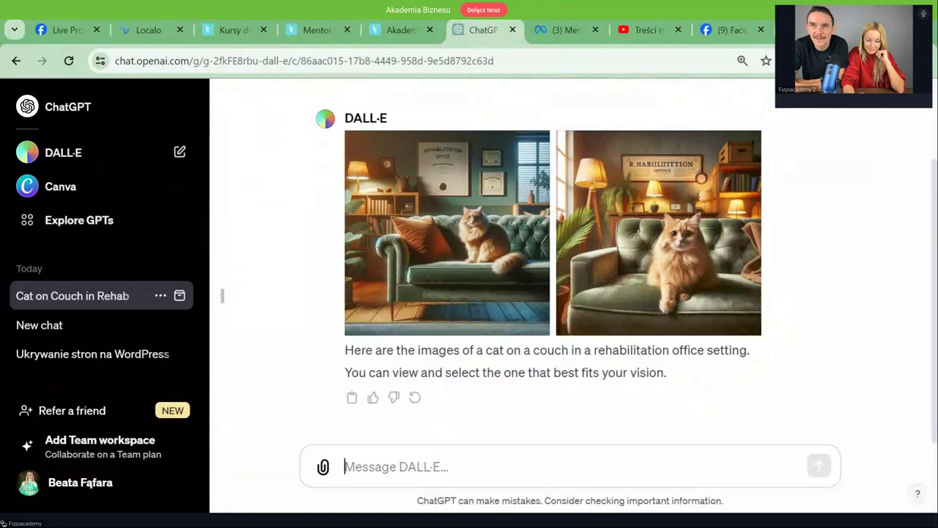
# Submit the follow-up prompt "na stole do masażu" to regenerate the cat images on a massage table.
pyautogui.write('n')
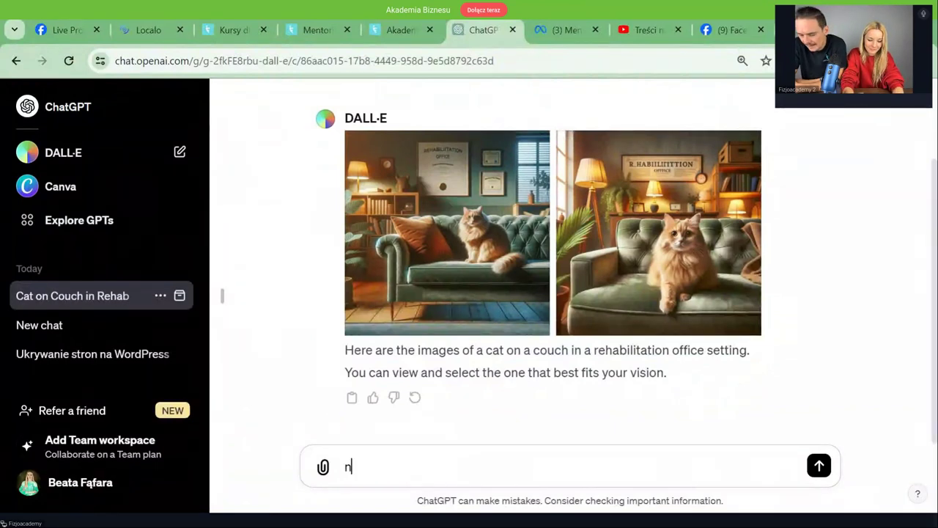
pyautogui.write('a stole do')
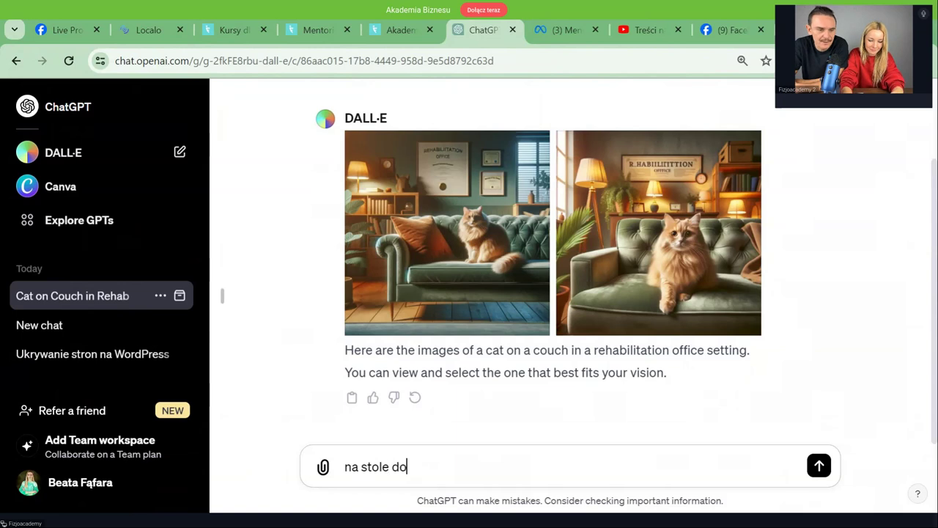
pyautogui.write(' masażu')
pyautogui.press('Return')
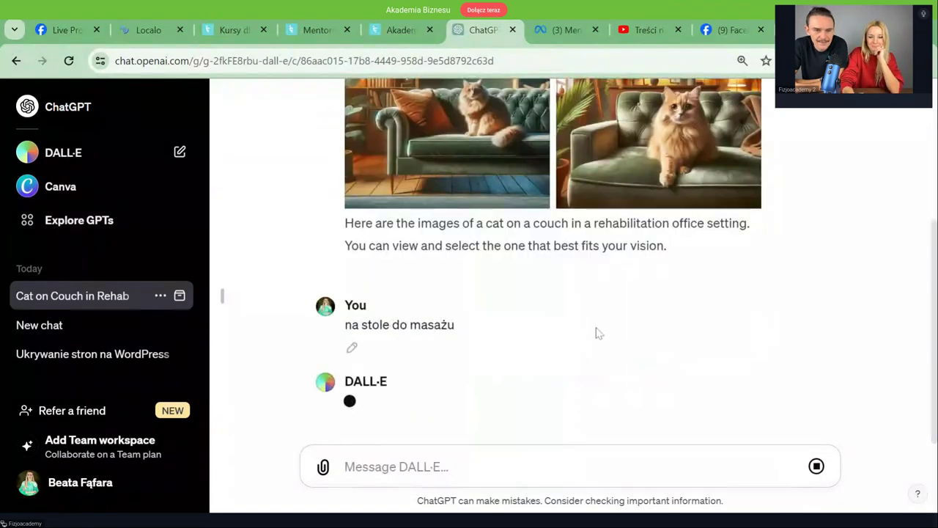
pyautogui.scroll(1, 787, 310)
pyautogui.scroll(1, 848, 315)
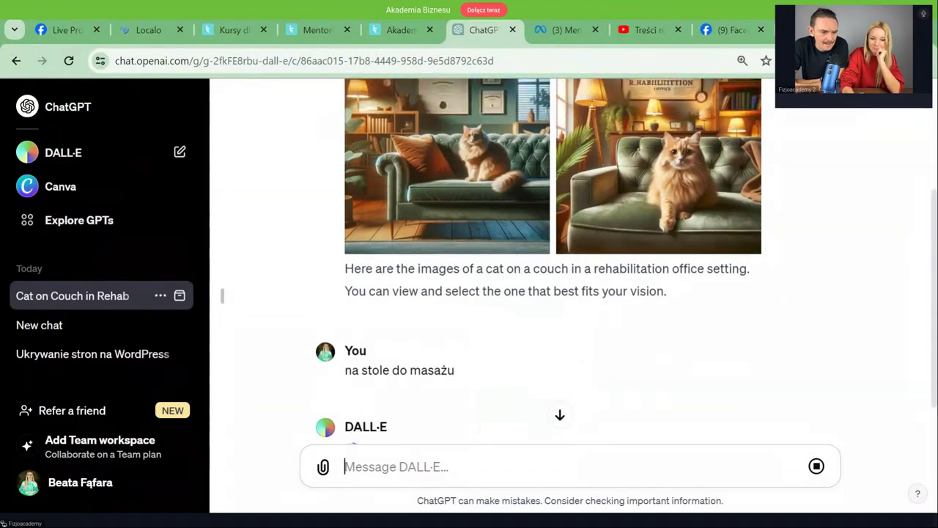
pyautogui.scroll(-3, 848, 315)
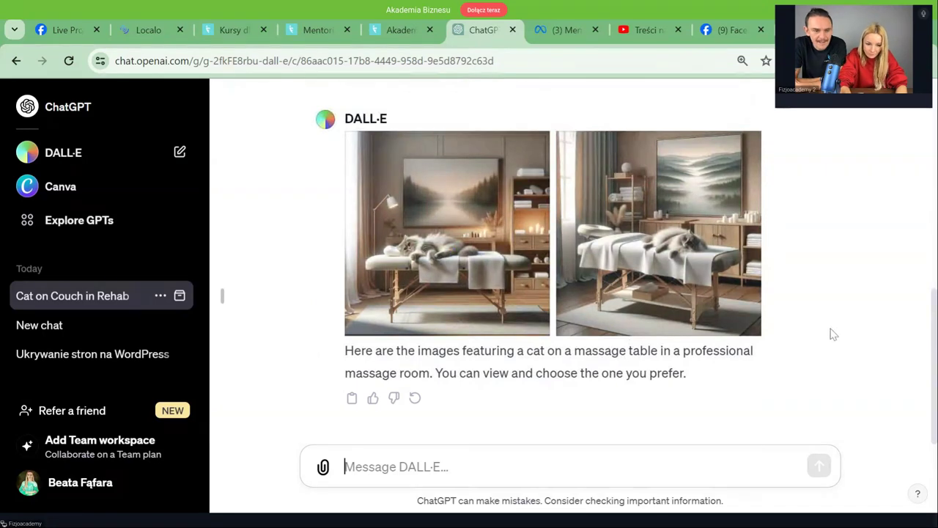
# View the first generated massage-table cat image enlarged, and return to the conversation.
pyautogui.moveTo(484, 244)
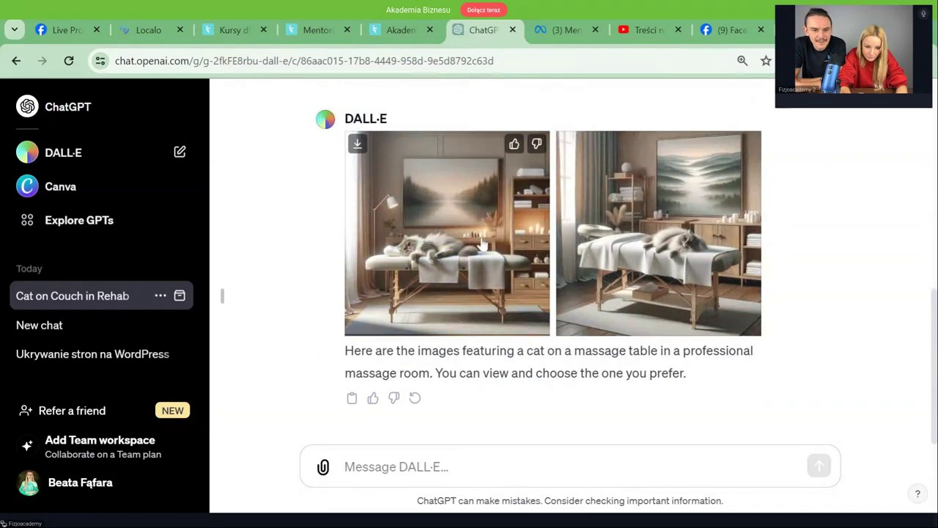
pyautogui.click(481, 244)
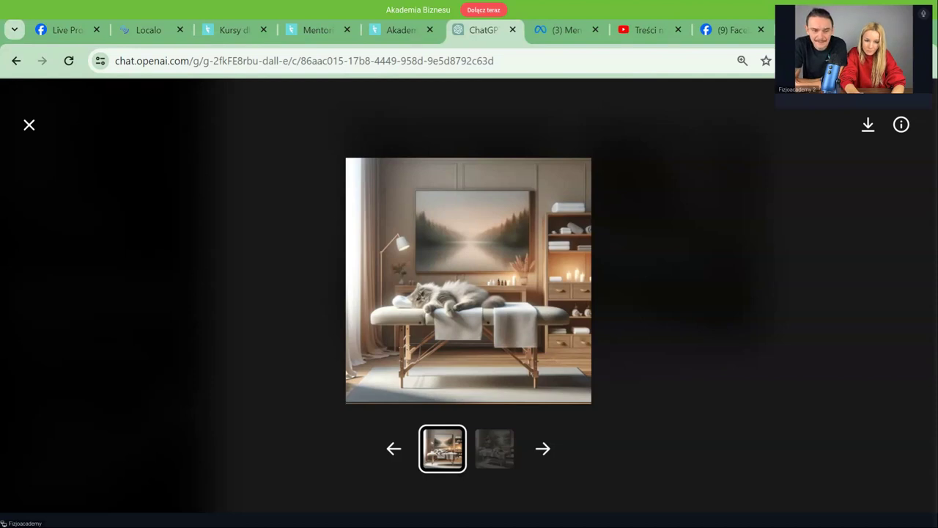
pyautogui.click(27, 127)
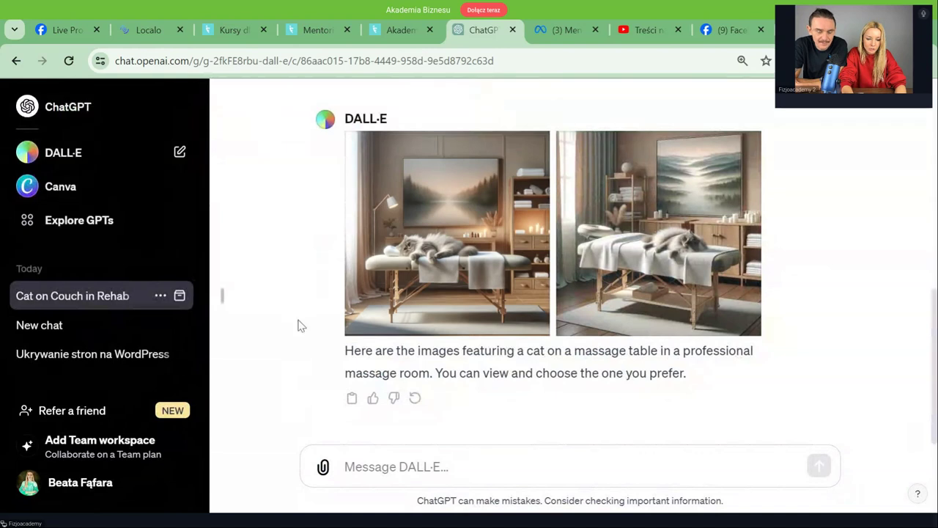